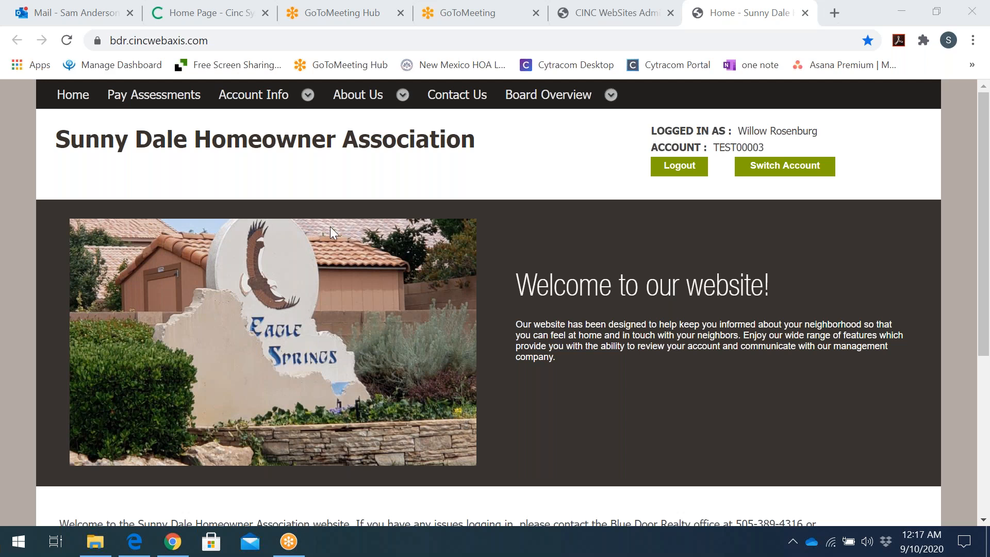
Step: Open the ACC Requests page for the account and start a new ACC request
mouse_move(288, 98)
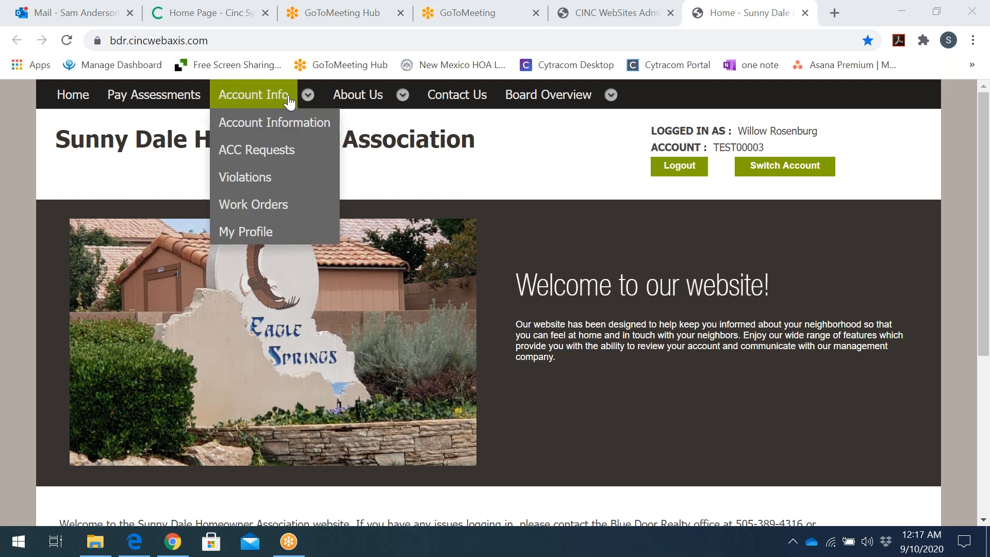
left_click(257, 153)
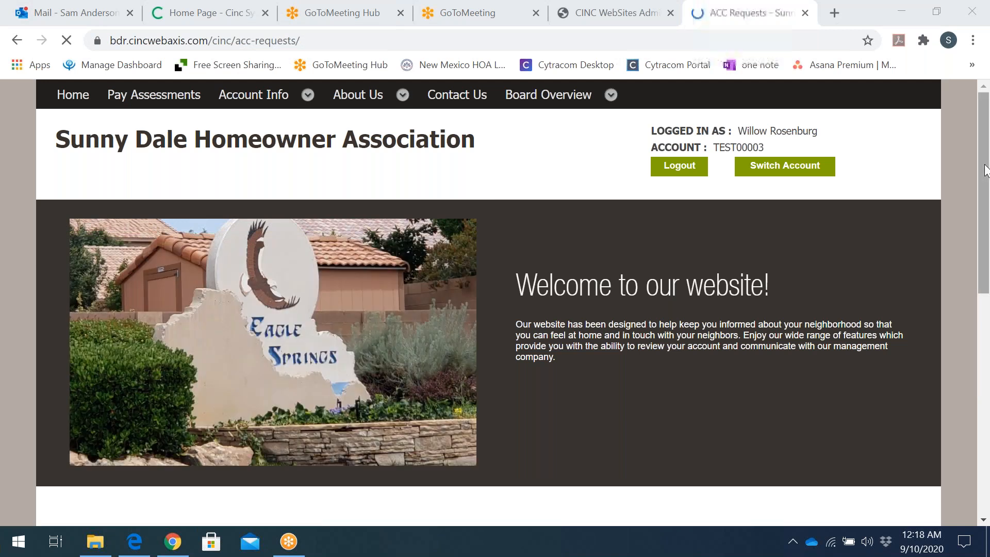
left_click_drag(985, 182, 979, 308)
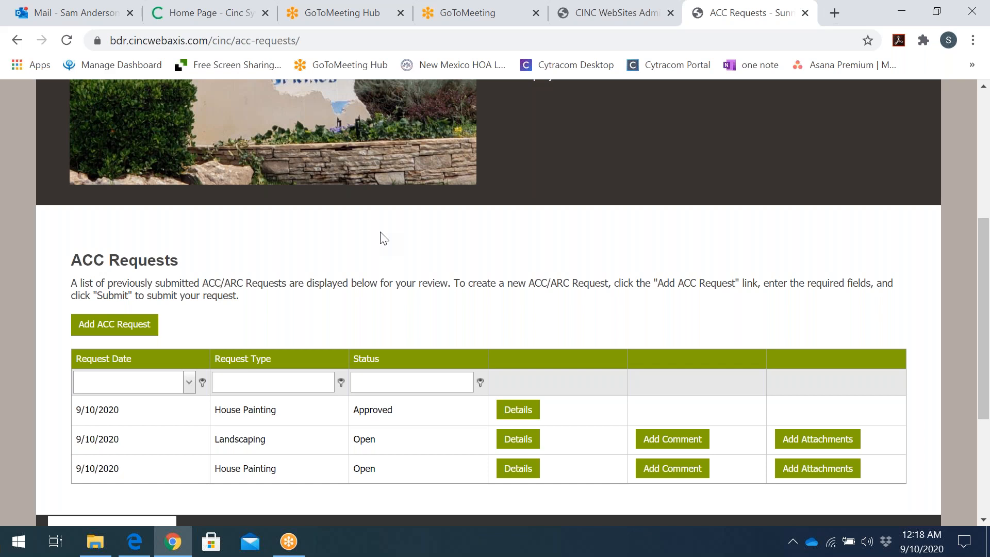
left_click(129, 334)
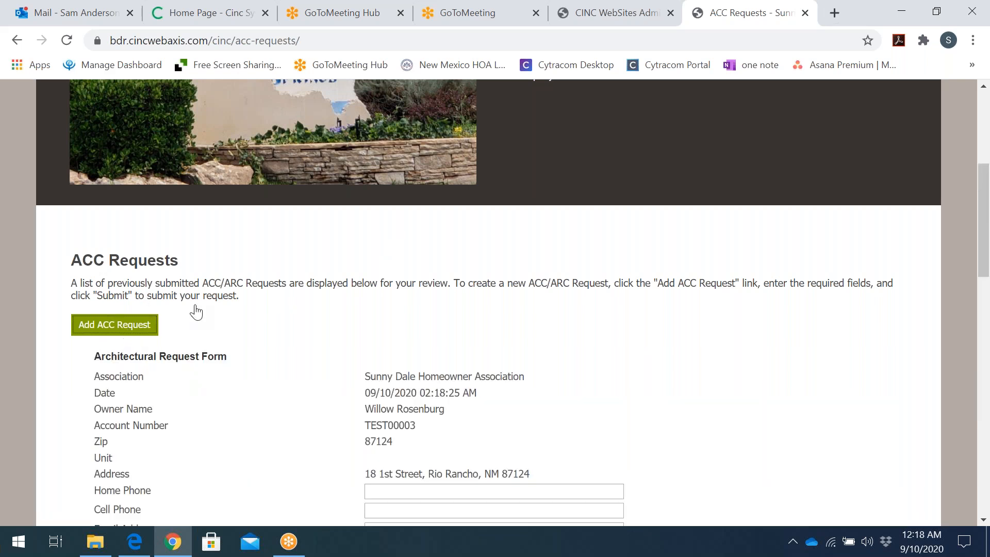
Step: Choose House Painting as the ACC type on the Architectural Request Form
left_click_drag(982, 220, 982, 280)
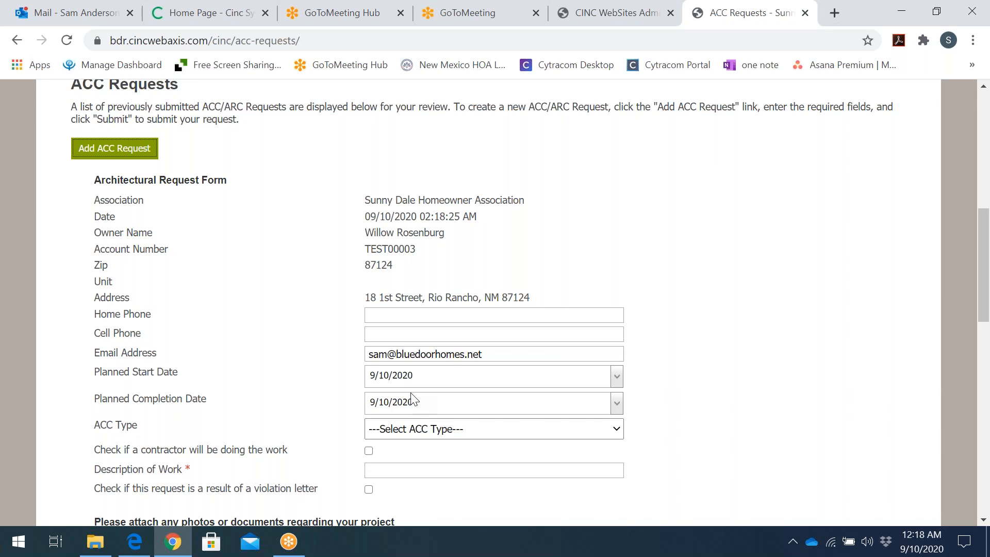
left_click(454, 434)
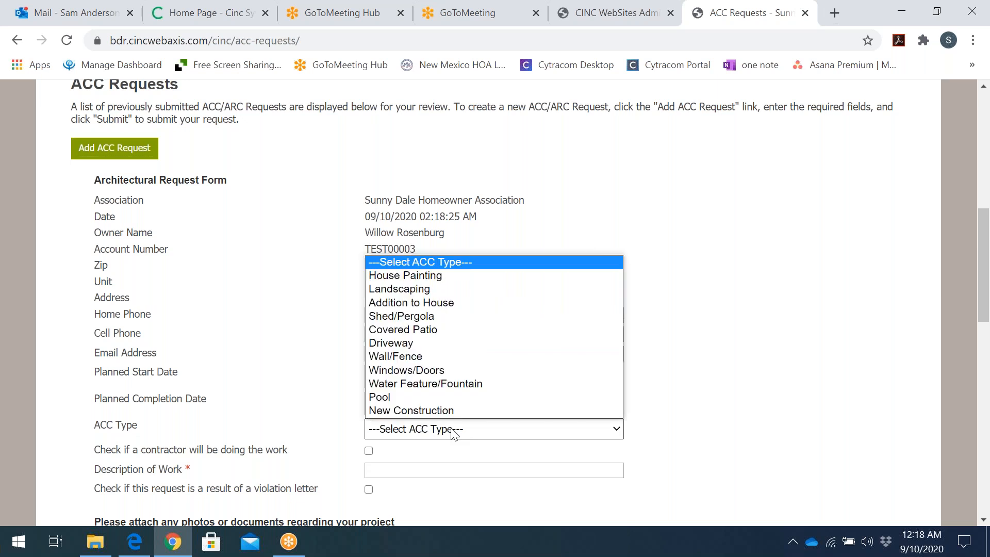
left_click(440, 276)
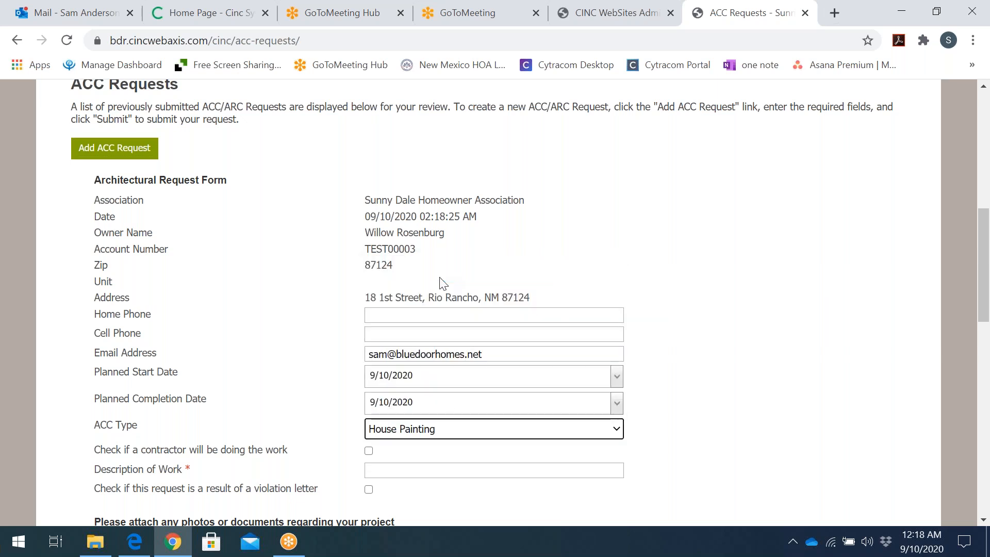
Step: Enter "Details, color sashy sand" as the description of work, leaving the contractor and violation letter options unchecked
left_click_drag(986, 310, 985, 343)
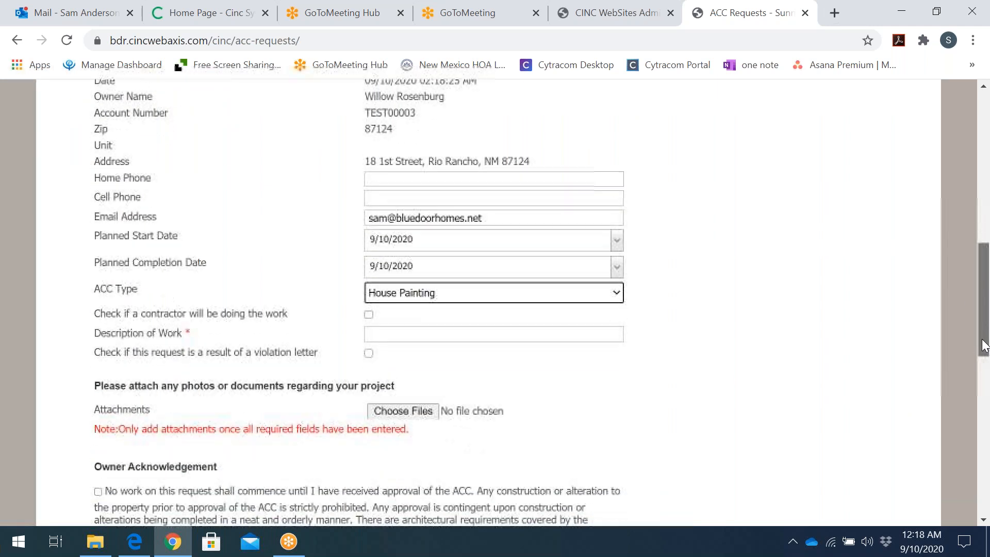
left_click(369, 315)
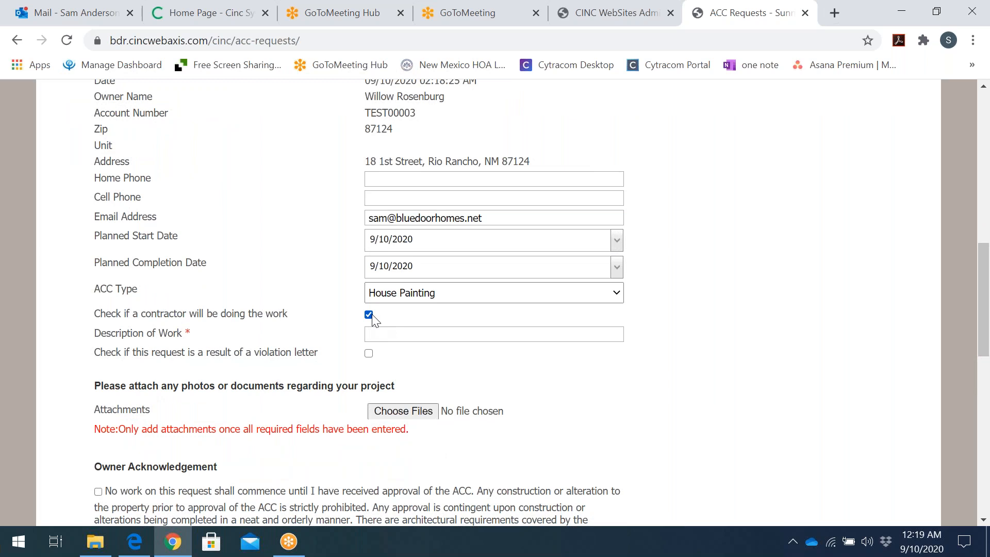
left_click(370, 316)
left_click(389, 336)
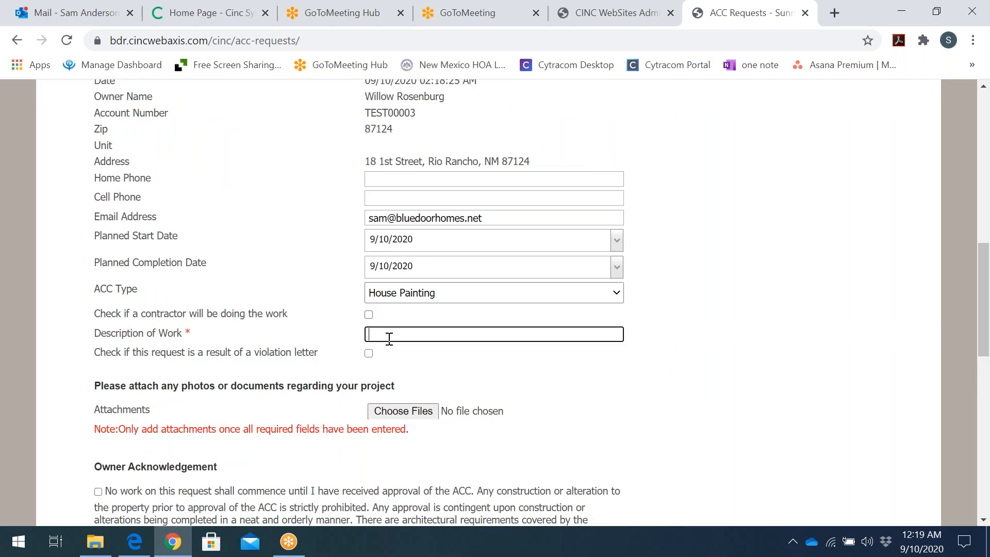
left_click(389, 336)
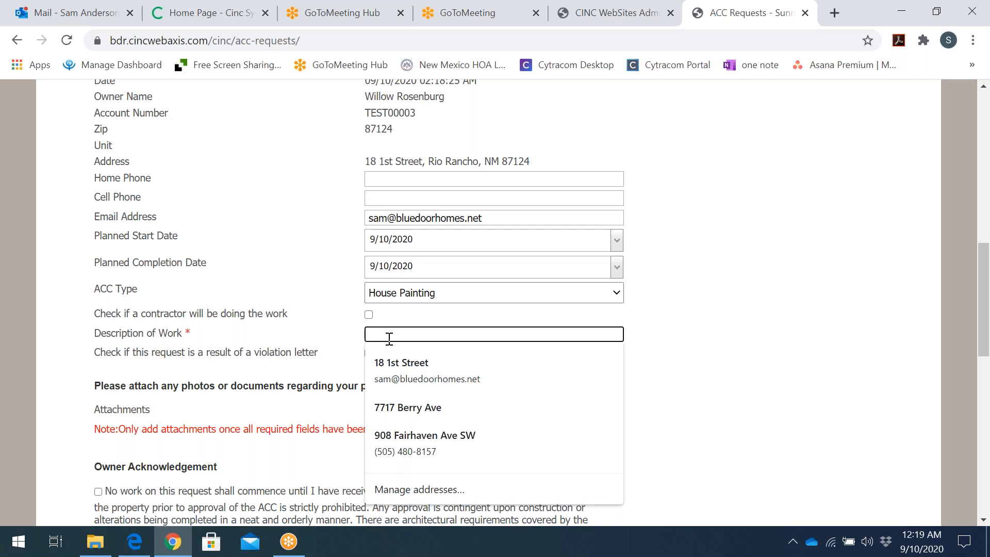
type("Details")
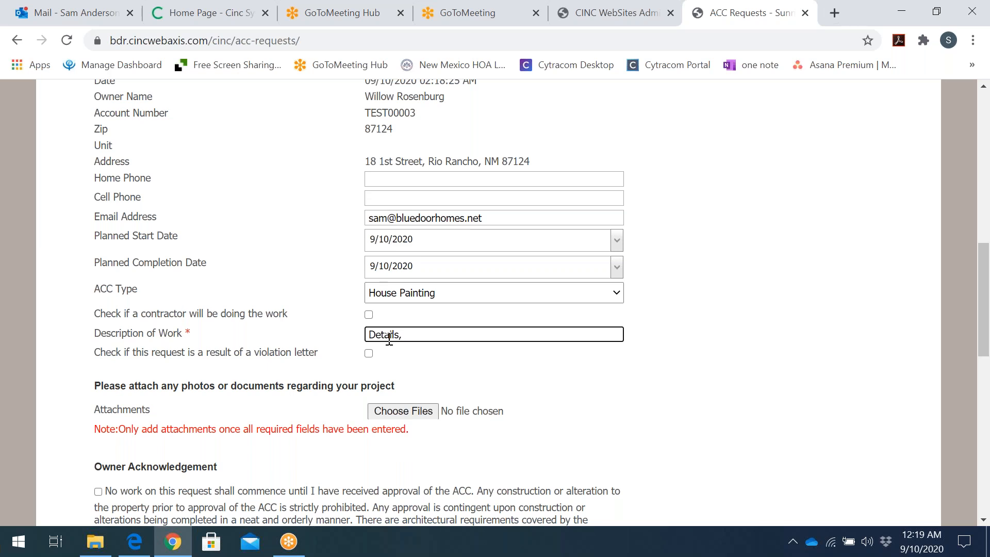
type(", color sashy sand")
left_click(369, 354)
left_click(370, 354)
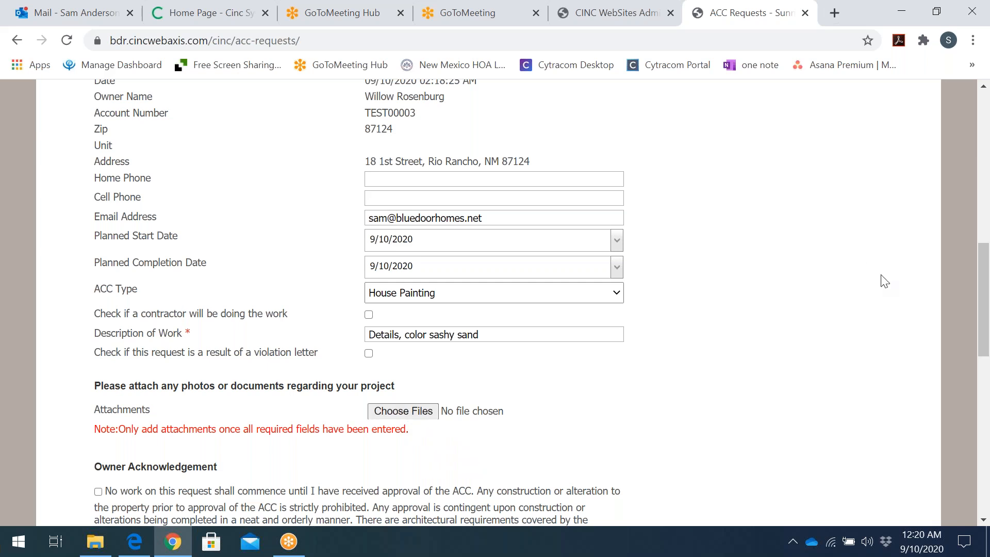
Step: Accept all three owner acknowledgements and submit the new ACC request, dismissing the confirmation message
left_click_drag(985, 311, 985, 384)
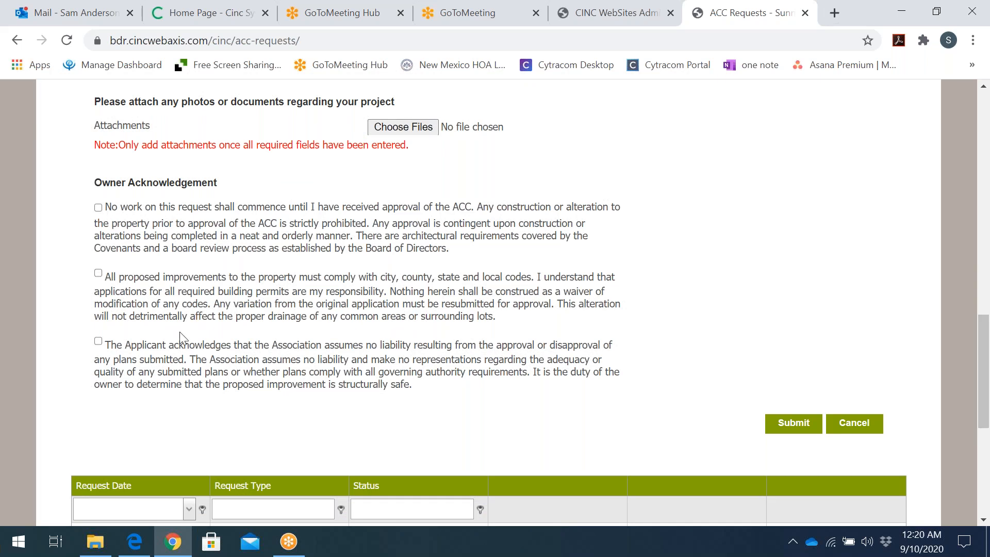
left_click(98, 208)
left_click(98, 273)
left_click(98, 342)
left_click(794, 427)
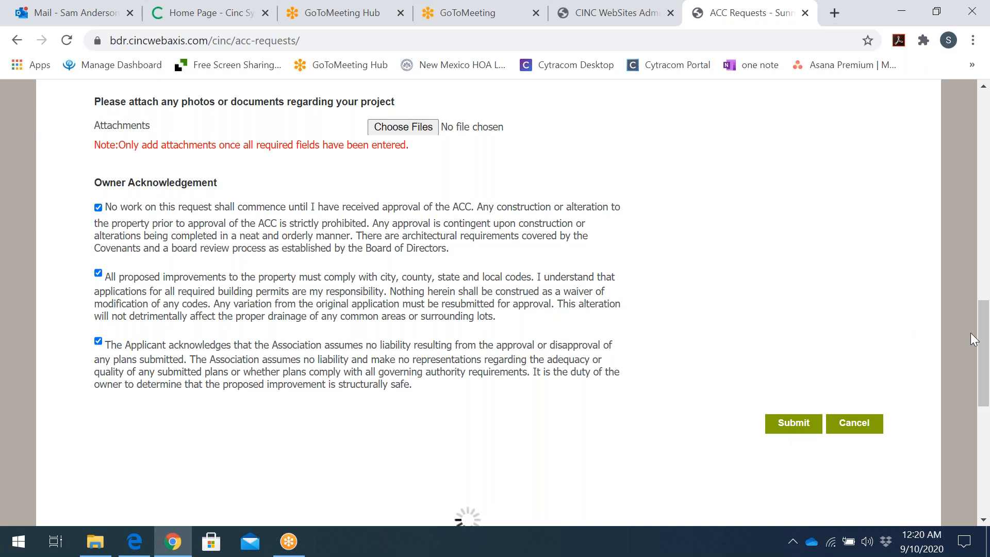
scroll(983, 356, "down", 2)
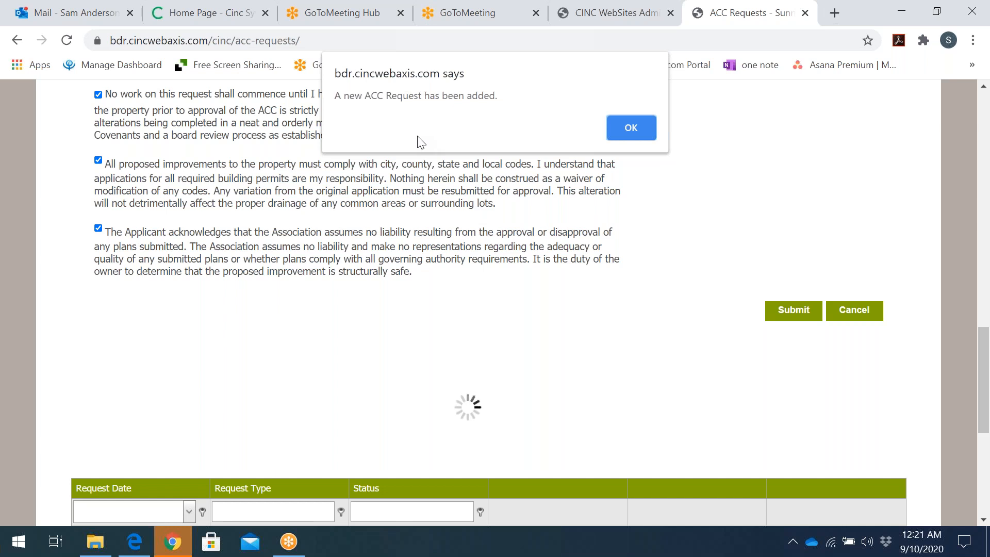
left_click(621, 133)
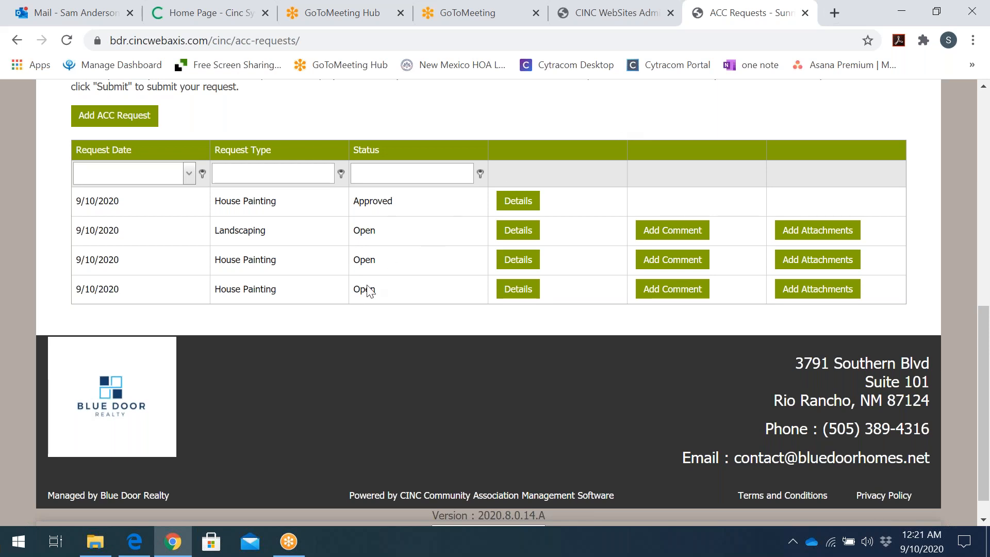
Step: Review the details, notes and attachments of the last House Painting request in the list, and close them
left_click(516, 290)
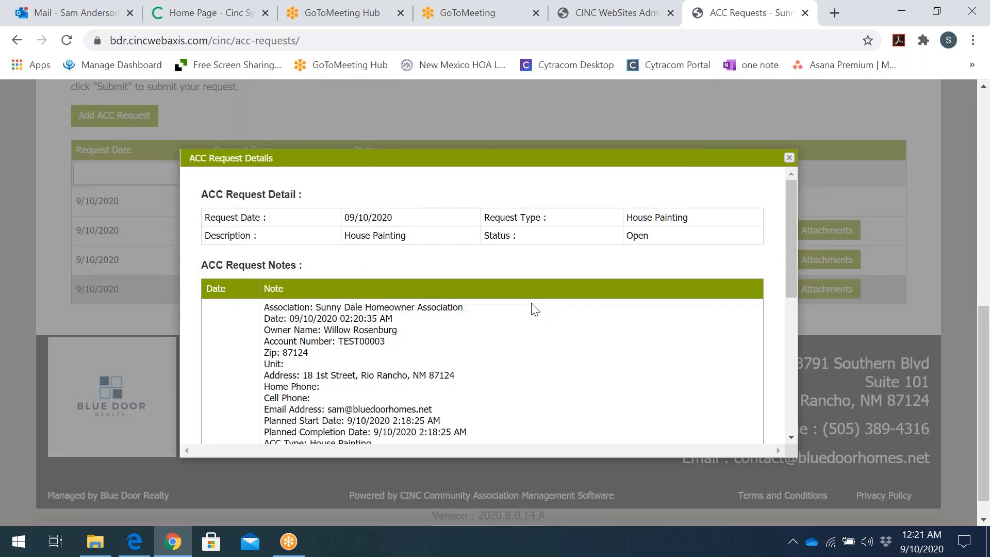
scroll(531, 304, "down", 1)
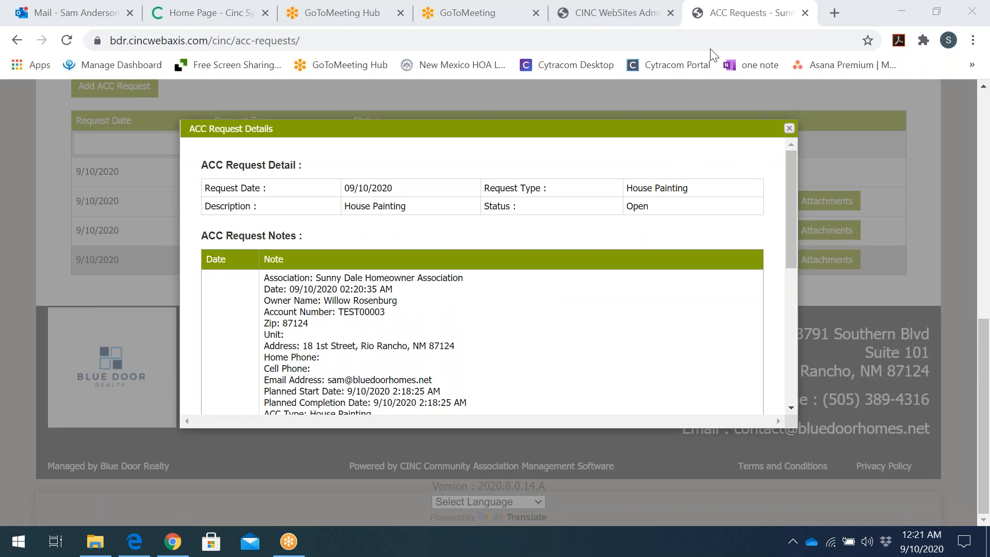
left_click_drag(788, 236, 778, 391)
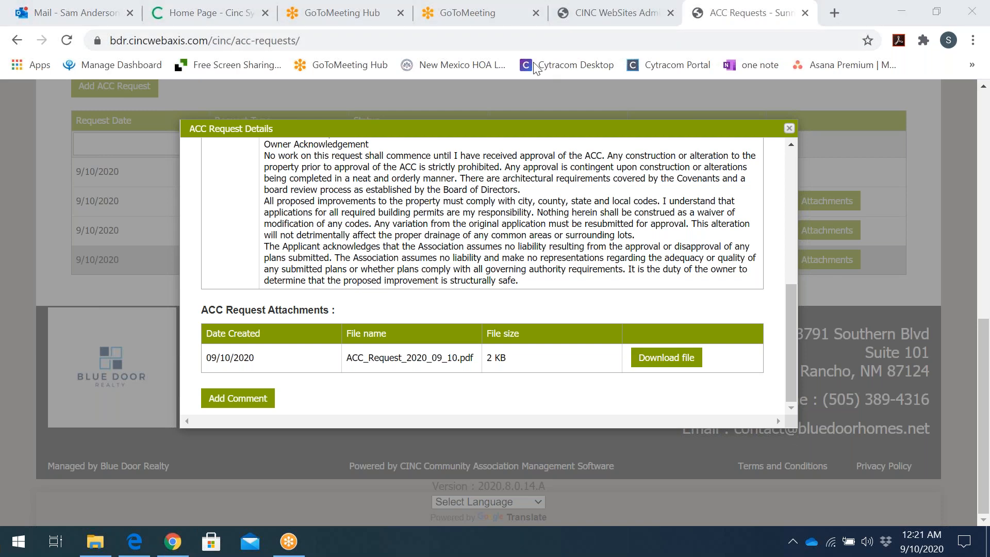
left_click(789, 129)
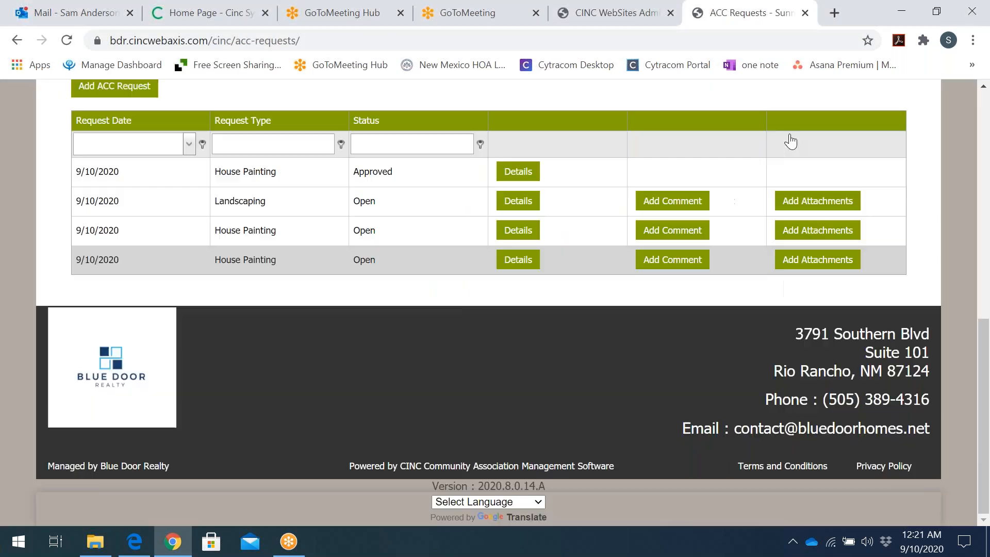
Step: View the comment form and the attachment upload form for the Landscaping request, closing each without submitting anything
left_click(669, 203)
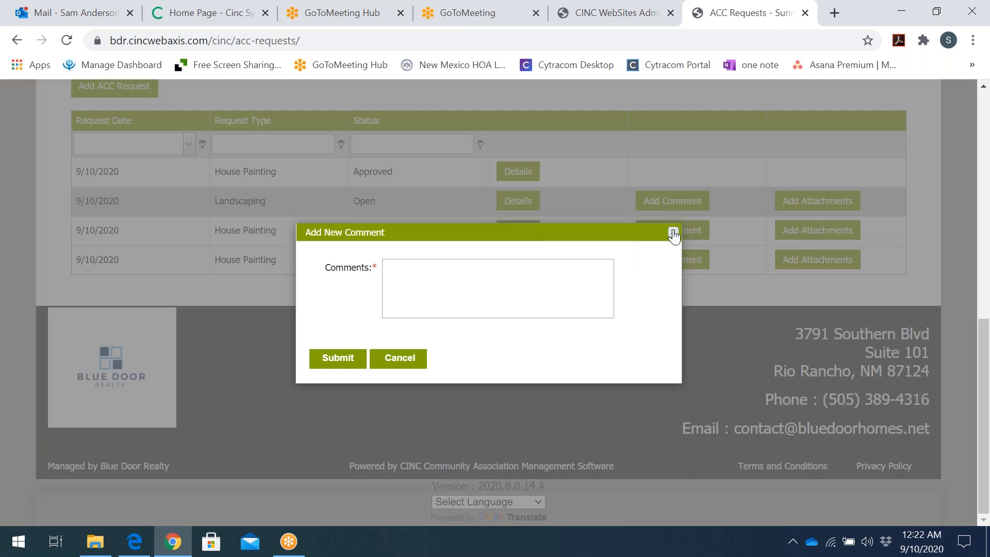
left_click(673, 233)
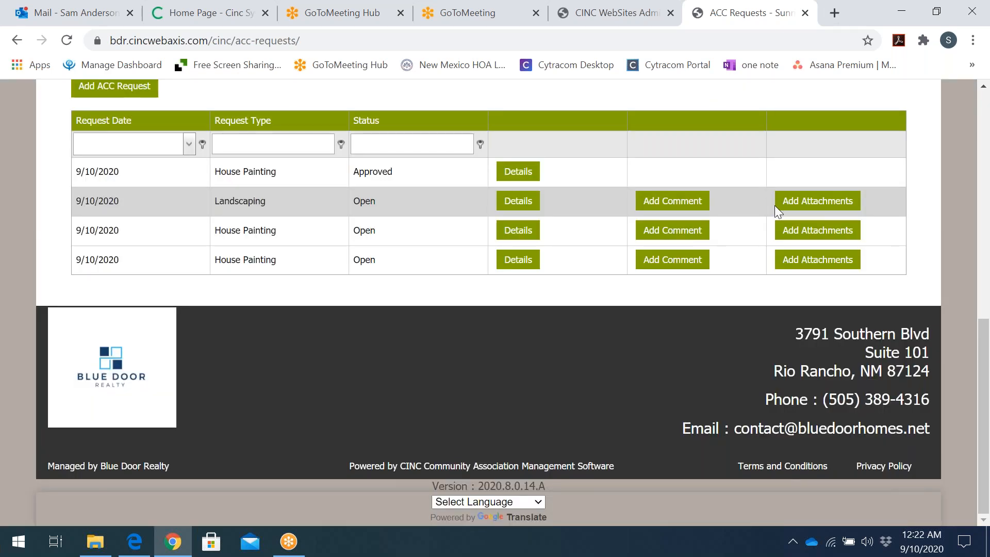
left_click(819, 203)
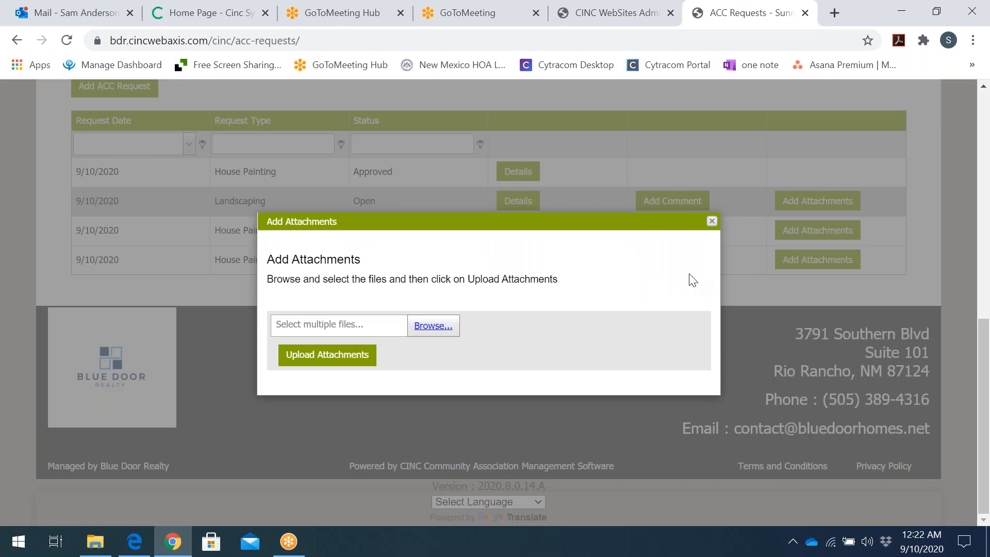
left_click(712, 222)
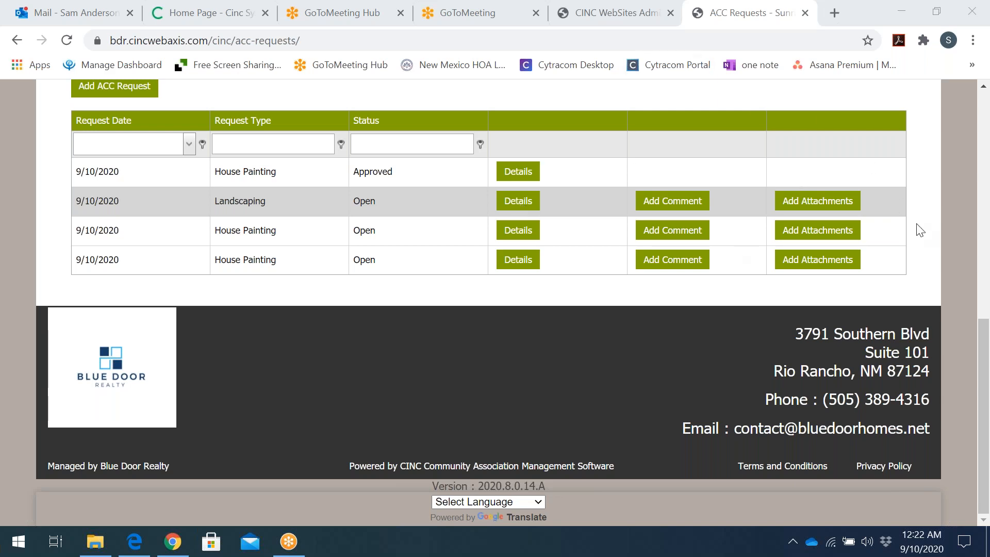
Step: Go to the association's Document Library and list the documents in the Forms folder
left_click(985, 351)
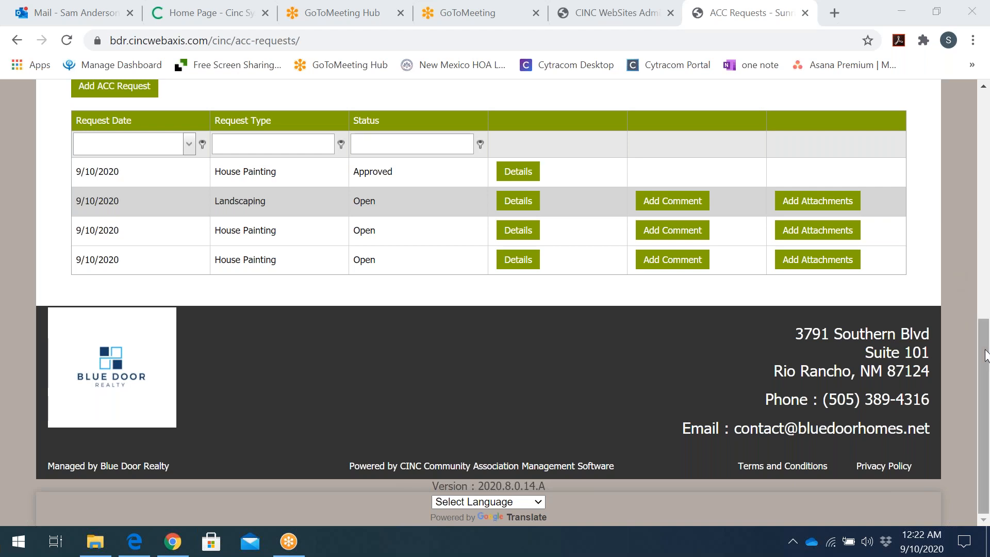
left_click_drag(985, 350, 987, 118)
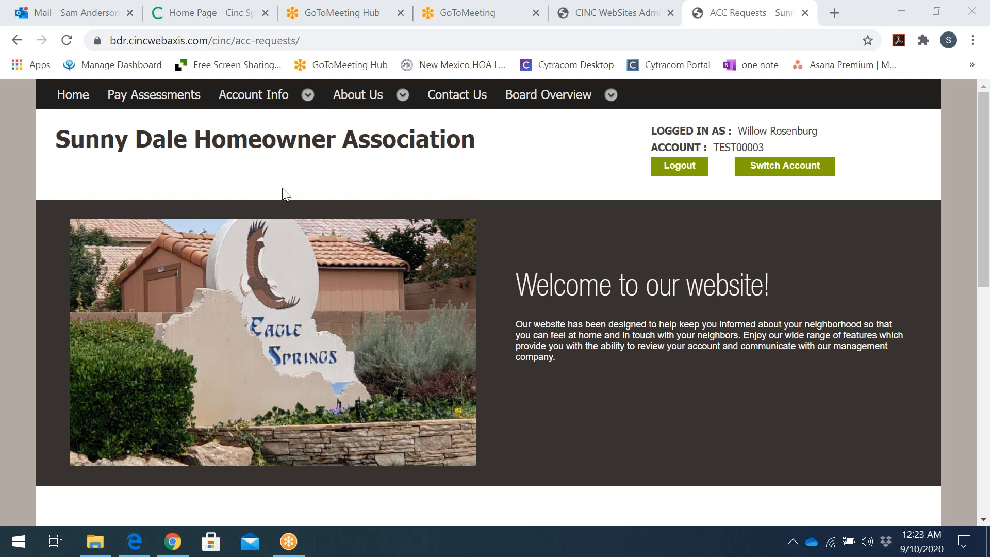
mouse_move(290, 100)
mouse_move(339, 98)
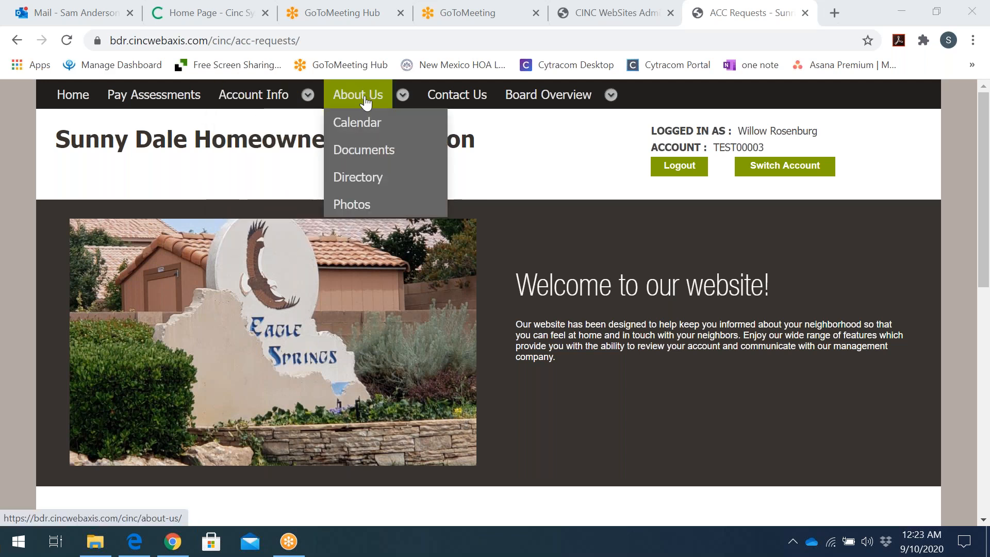
left_click(373, 151)
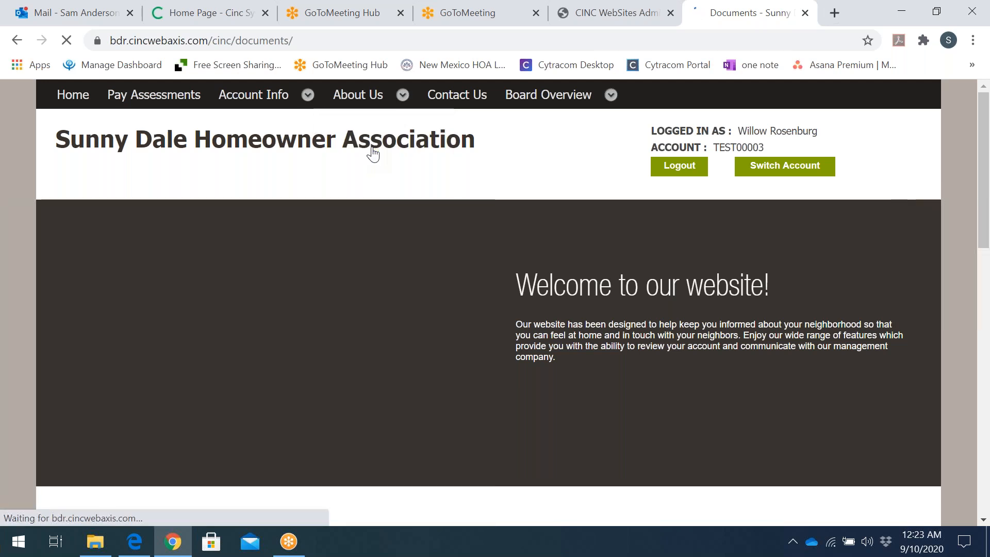
left_click_drag(985, 200, 985, 345)
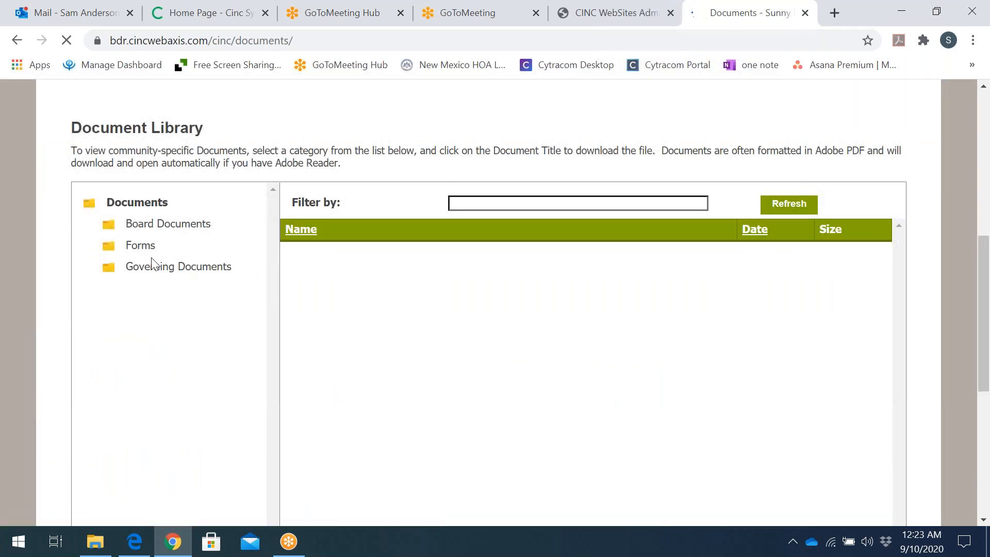
left_click(141, 247)
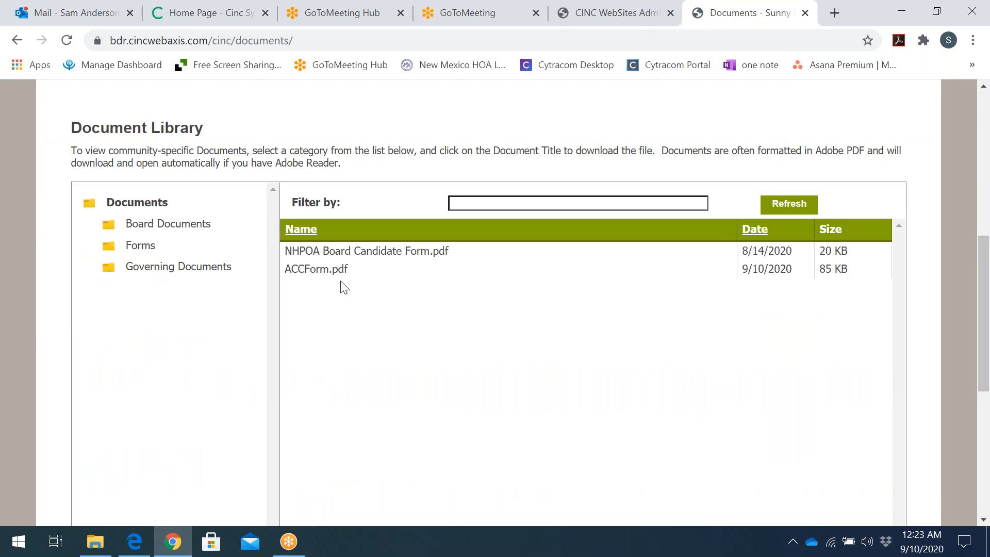
Step: Open ACCForm.pdf from the Forms folder to view the architectural application form, and close it
left_click(324, 270)
left_click_drag(986, 308, 986, 160)
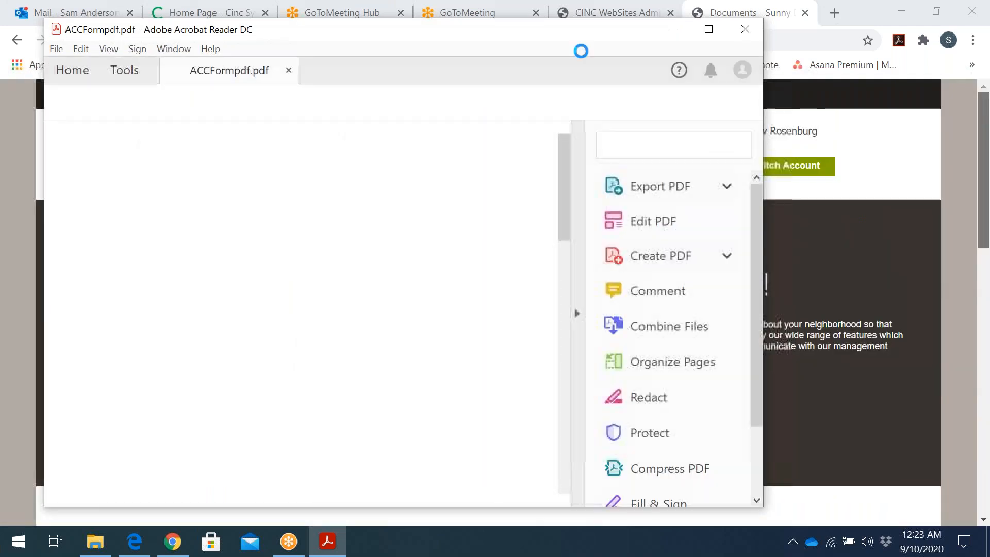
left_click_drag(652, 31, 530, 72)
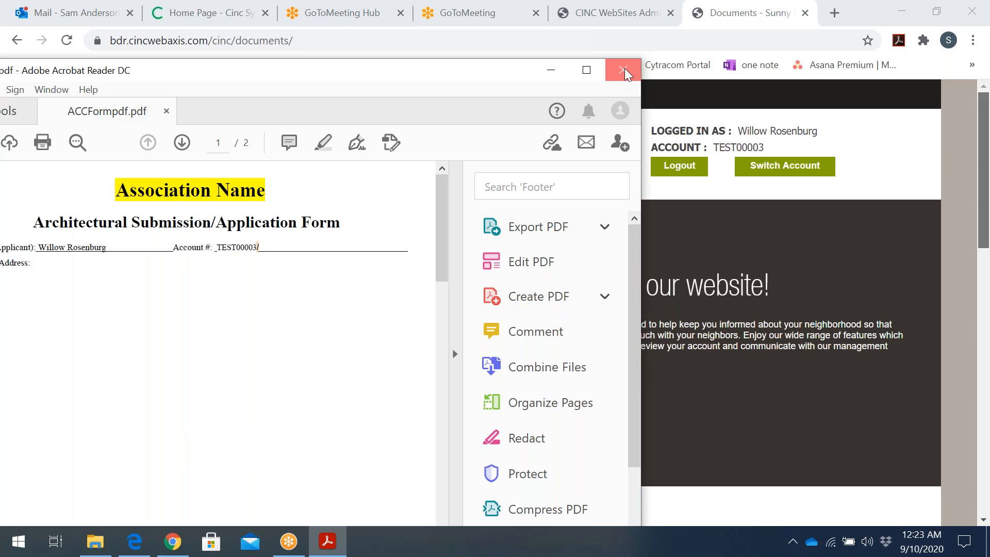
left_click(624, 70)
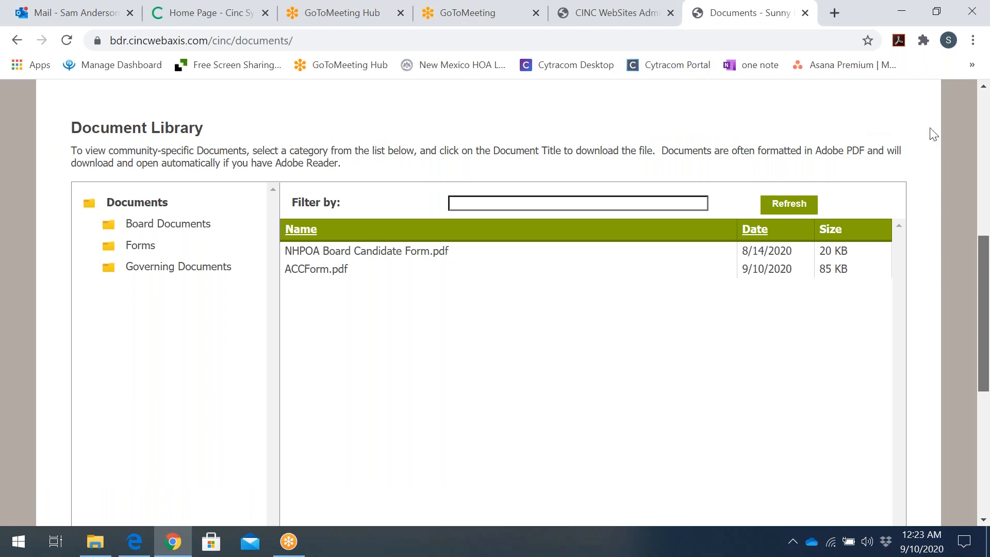
Step: Return to the ACC Requests page and bring up the list of submitted requests
scroll(987, 242, "up", 7)
scroll(988, 243, "down", 3)
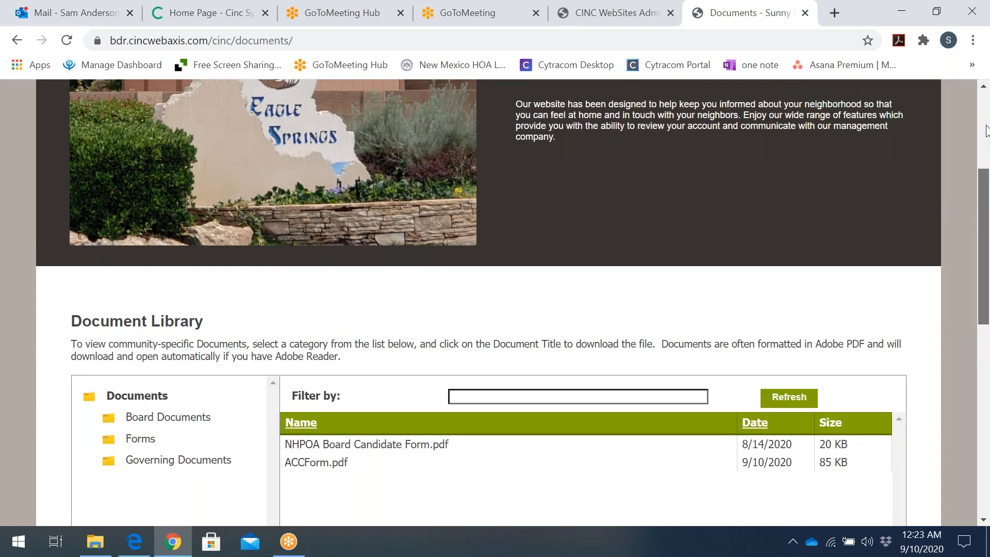
scroll(986, 124, "up", 5)
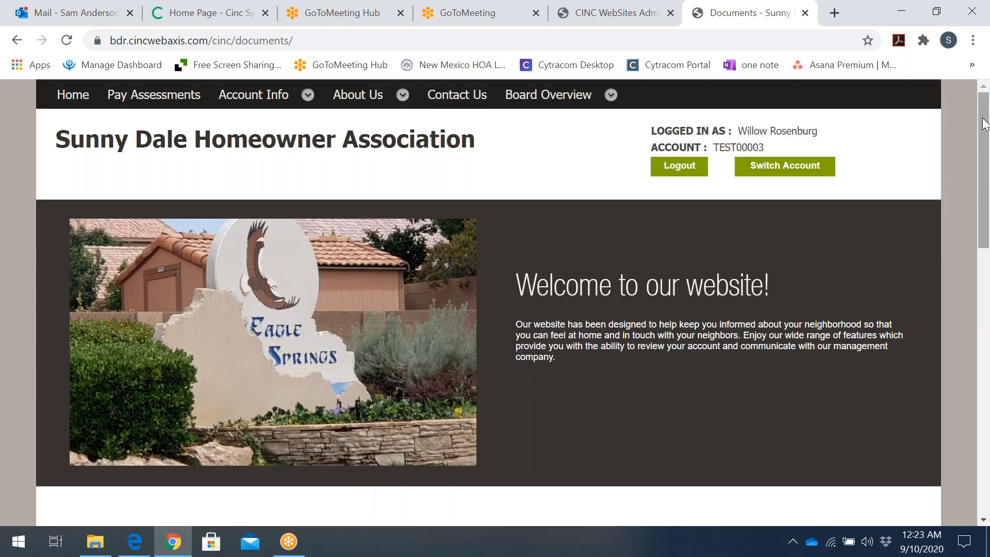
mouse_move(274, 108)
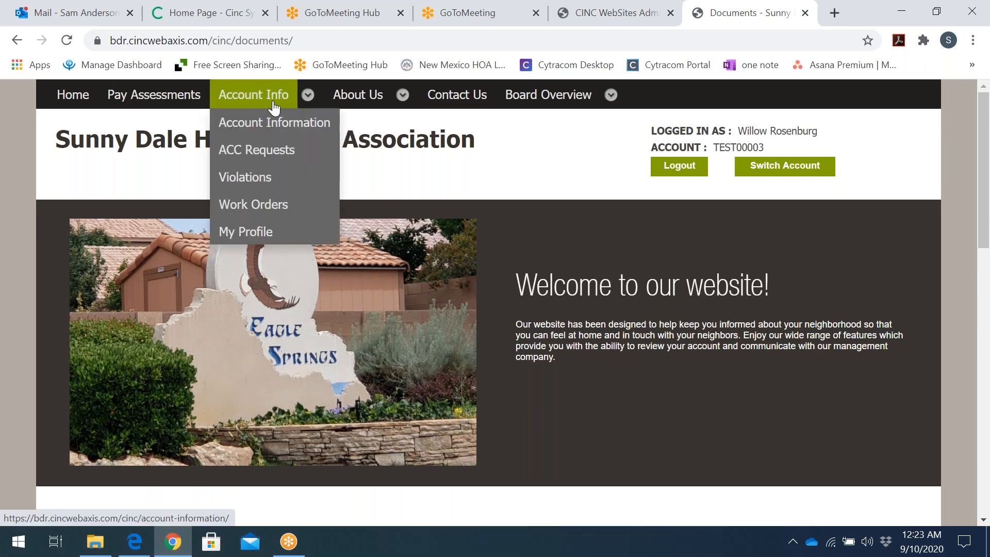
left_click(289, 159)
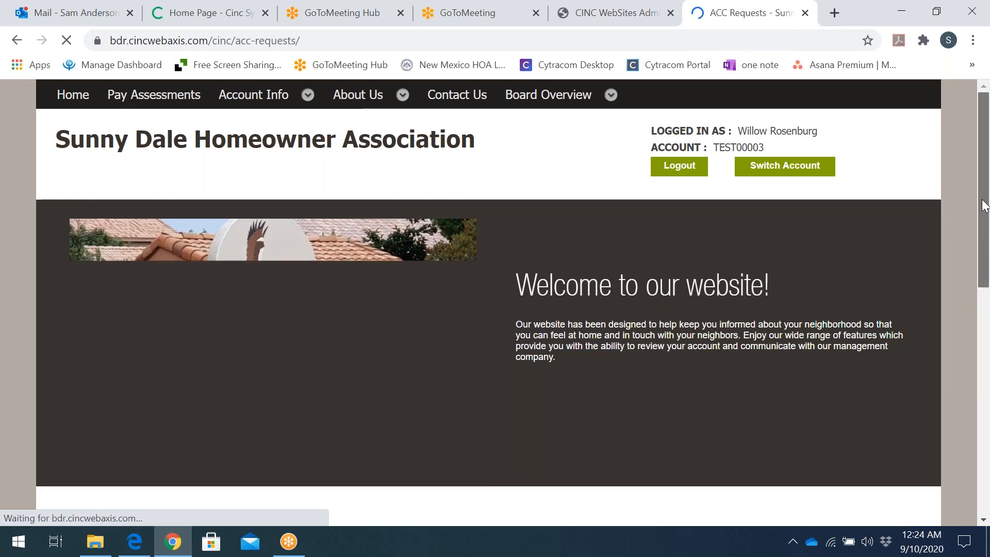
scroll(984, 206, "down", 6)
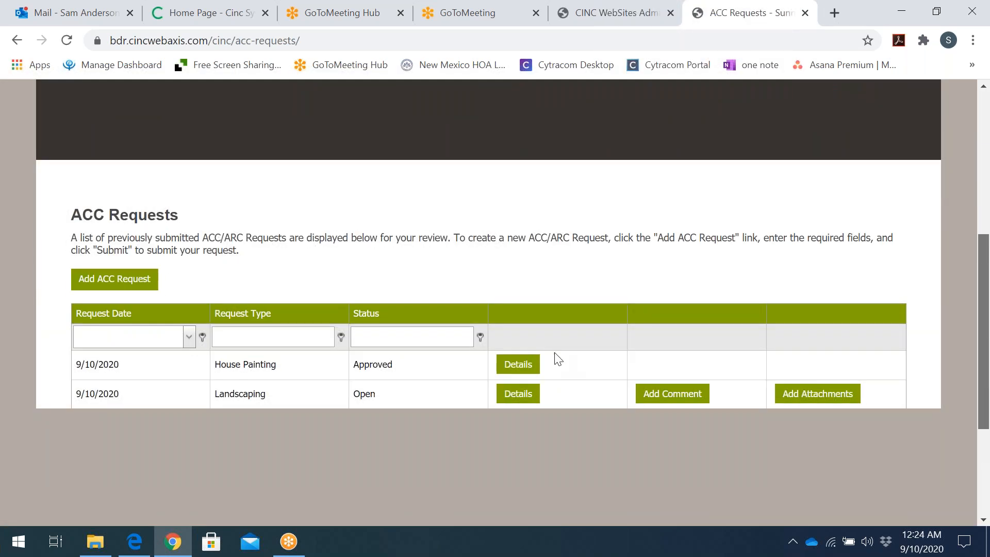